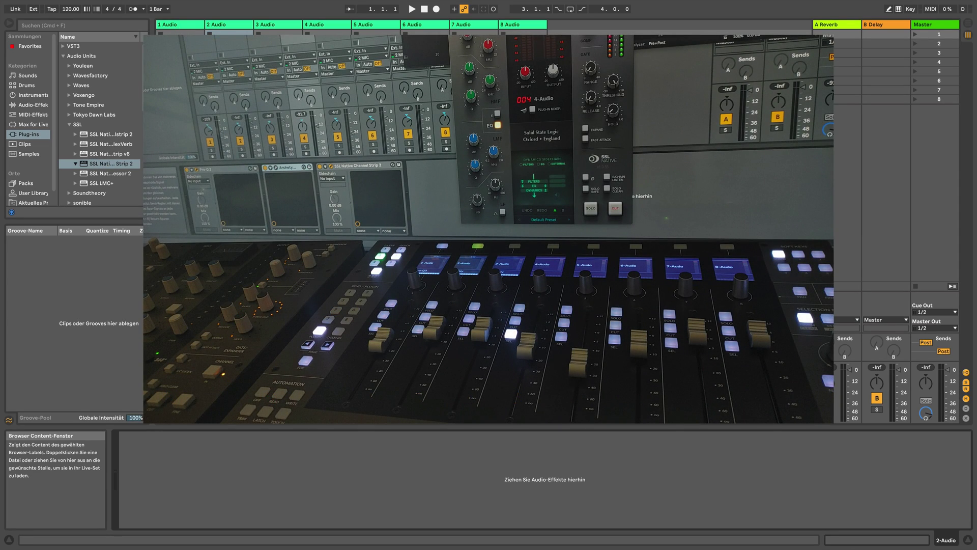
# Load SSL Native Channel Strip 2 onto tracks 1-Audio through 4-Audio
pyautogui.press('Left')
pyautogui.moveTo(84, 166); pyautogui.dragTo(181, 27)
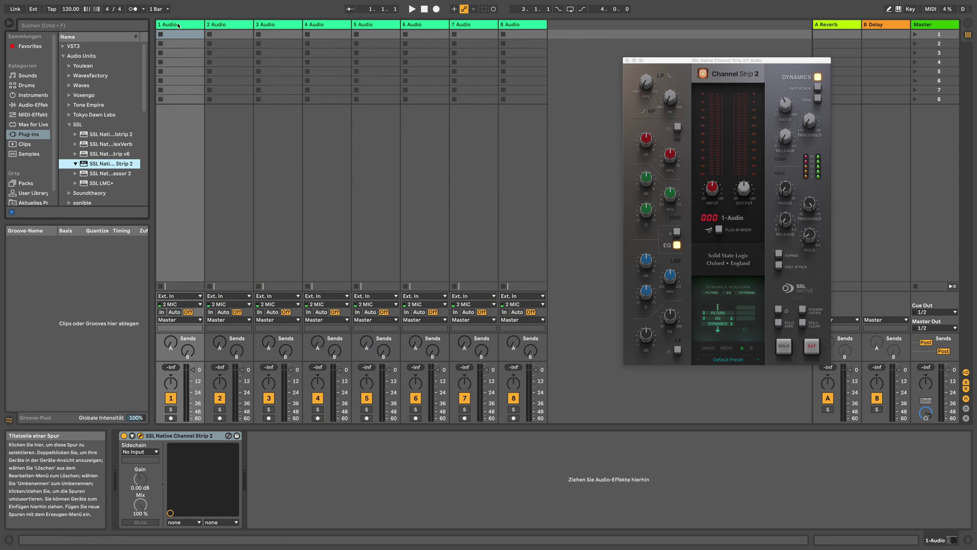
pyautogui.click(230, 34)
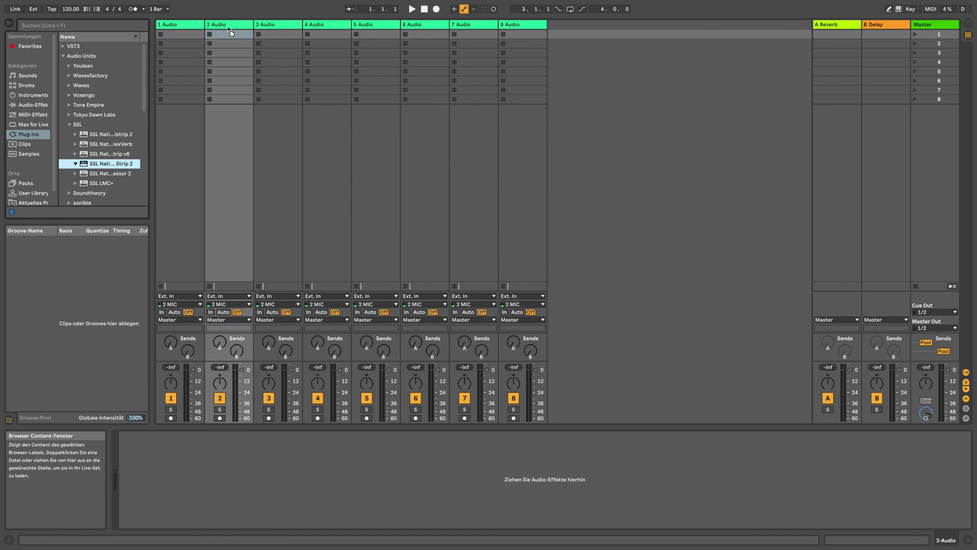
pyautogui.doubleClick(87, 164)
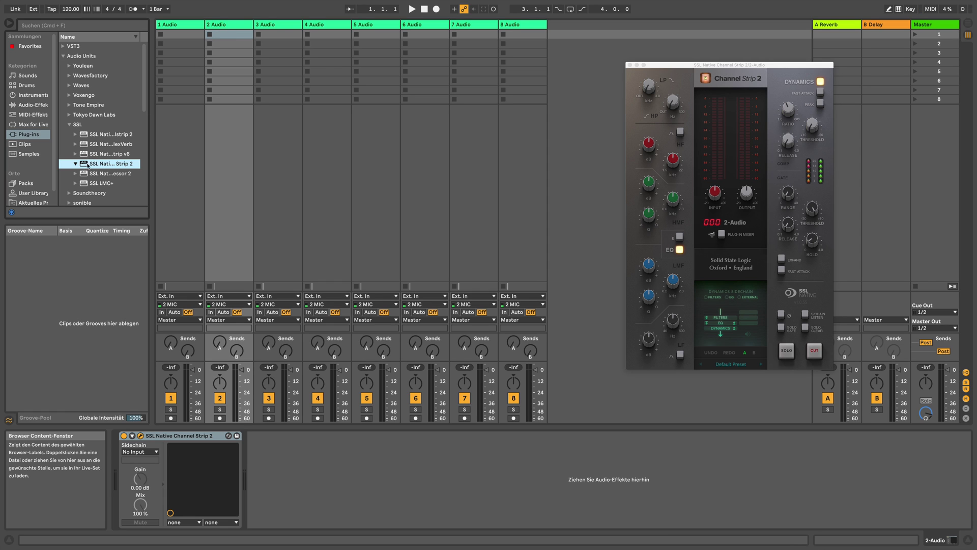
pyautogui.click(281, 28)
pyautogui.doubleClick(117, 164)
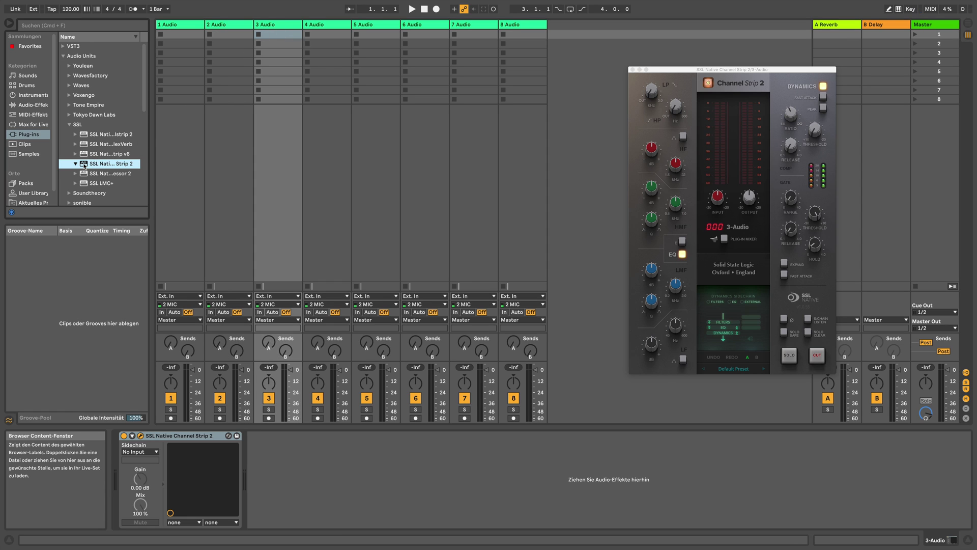
pyautogui.click(335, 29)
pyautogui.doubleClick(97, 163)
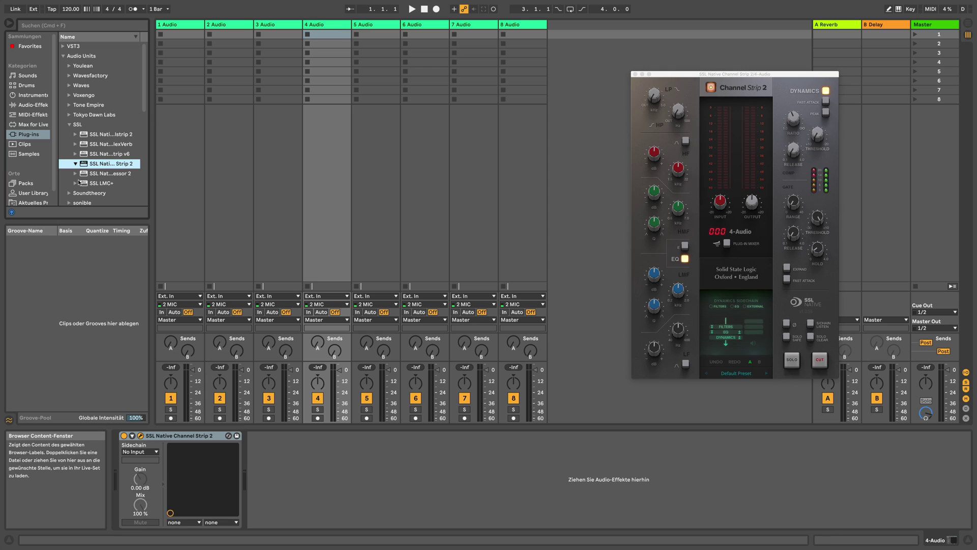
# Load SSL Native Channel Strip 2 onto tracks 5-Audio through 8-Audio
pyautogui.click(375, 27)
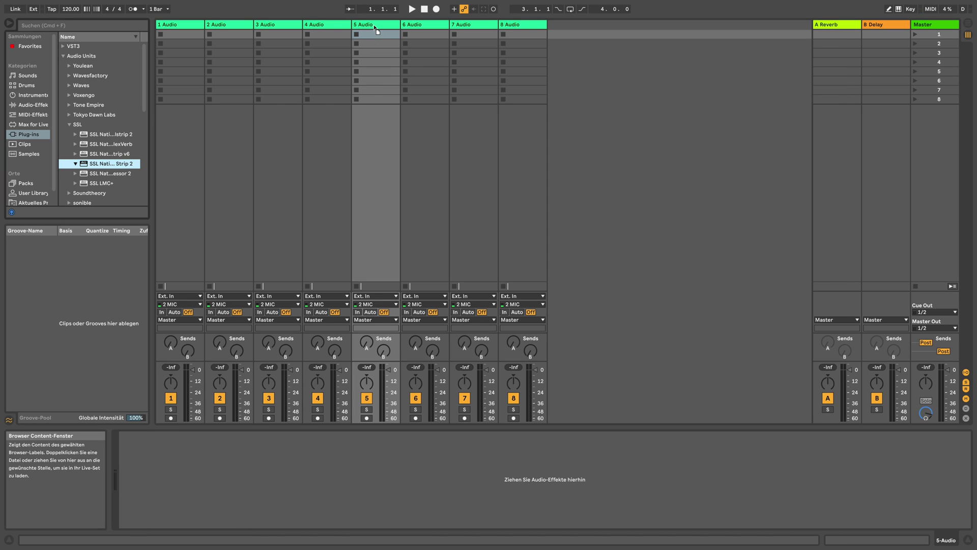
pyautogui.doubleClick(89, 164)
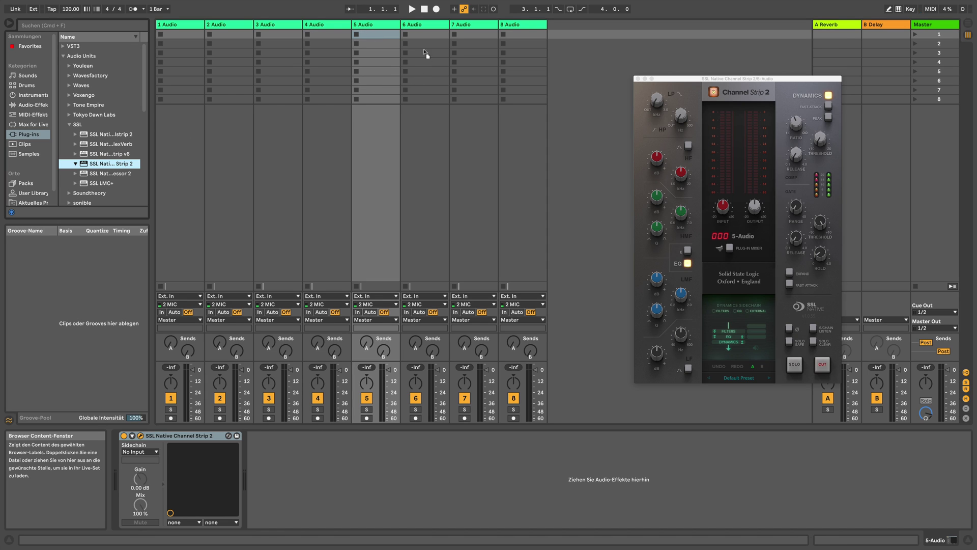
pyautogui.click(430, 29)
pyautogui.doubleClick(96, 164)
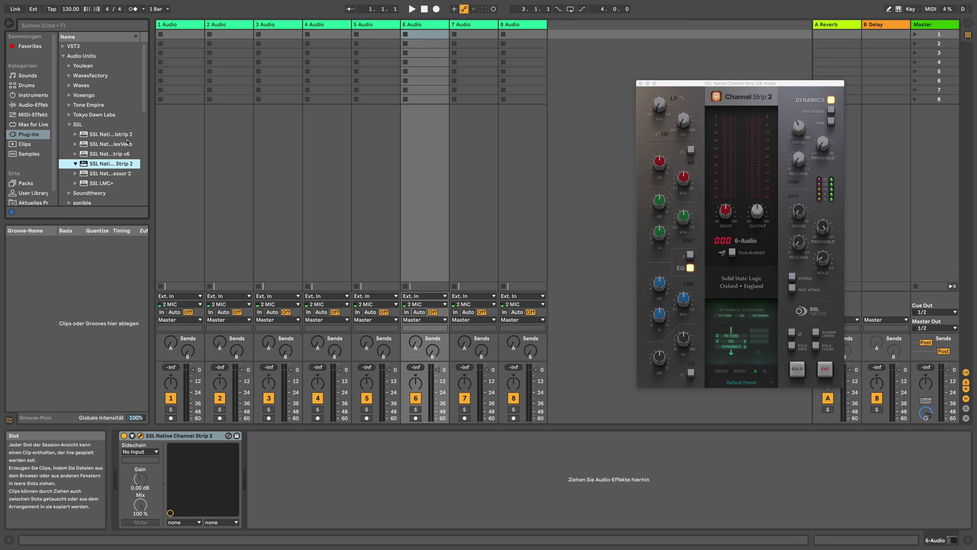
pyautogui.click(471, 27)
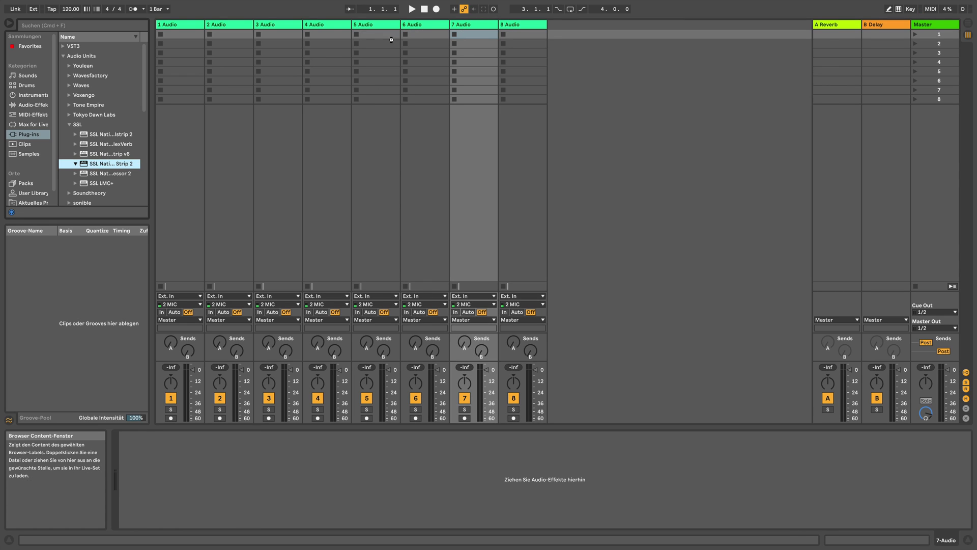
pyautogui.doubleClick(89, 163)
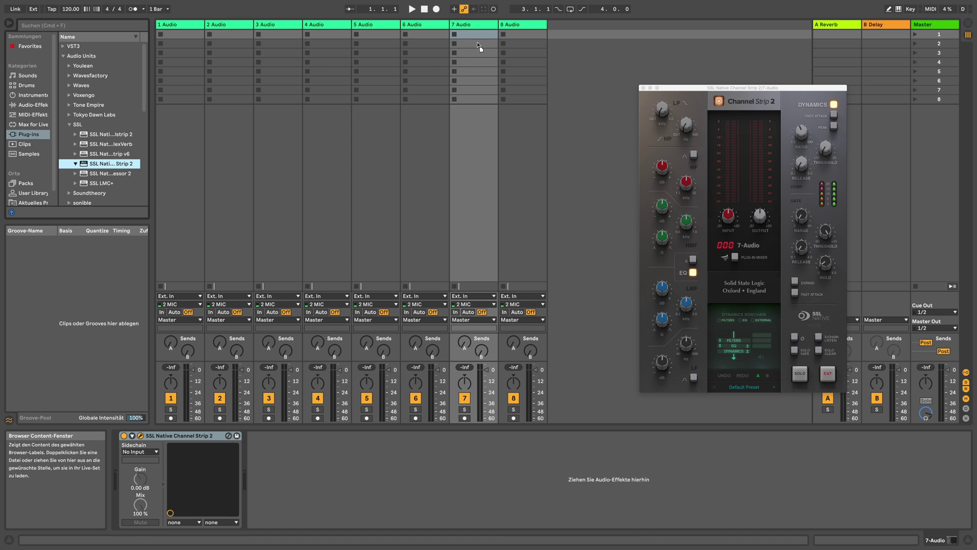
pyautogui.click(534, 27)
pyautogui.press('Return')
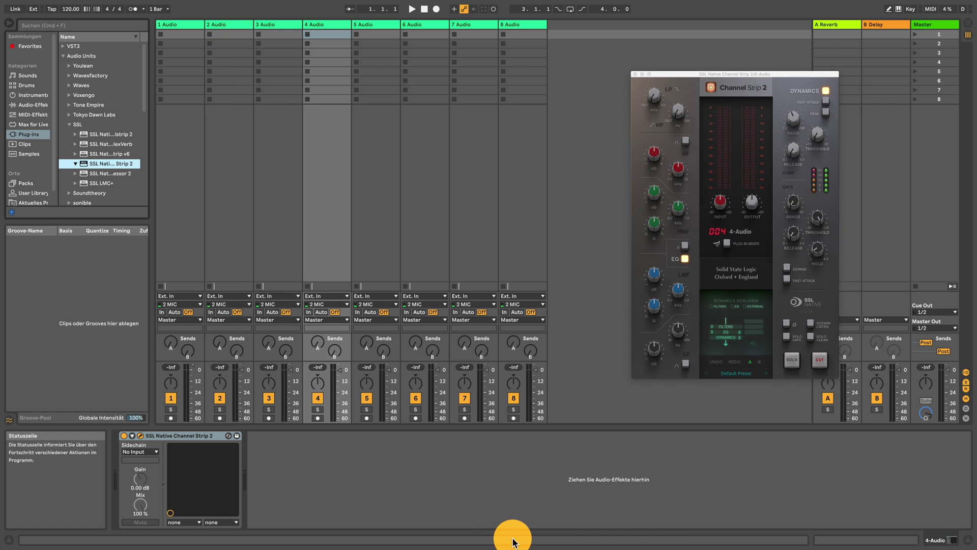
# Step through the tracks to 8-Audio, checking each channel strip's mixer number
pyautogui.press('Right')
pyautogui.press('Right')
pyautogui.press('Right')
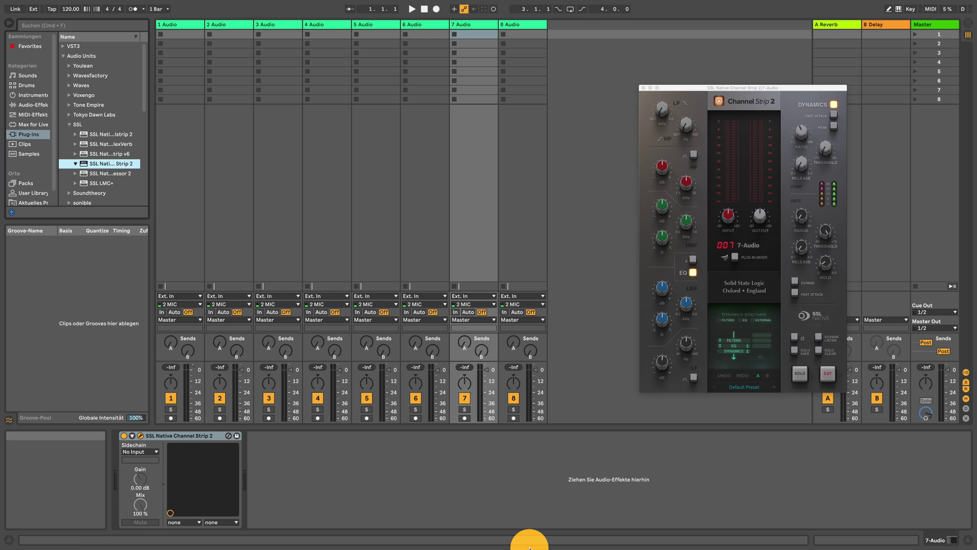
pyautogui.press('Right')
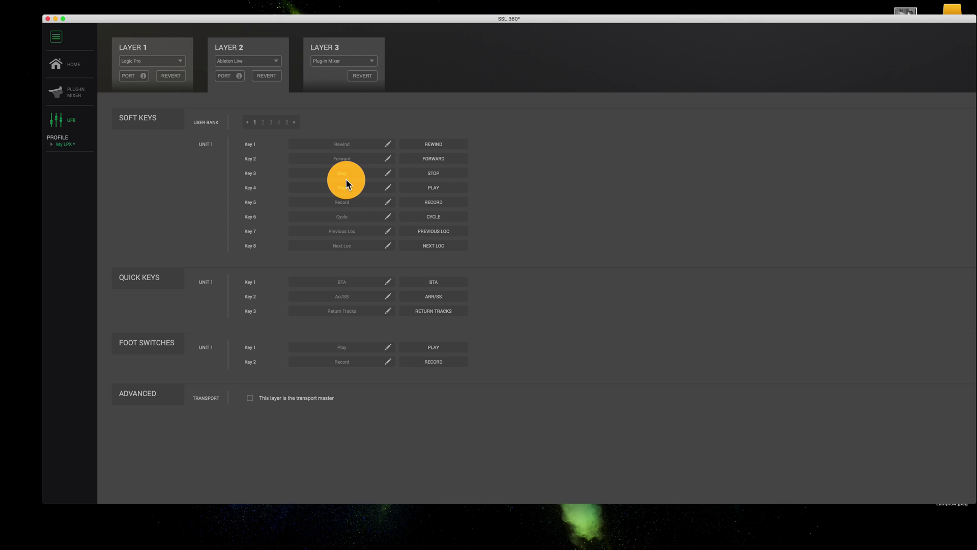
# Compare the Logic Pro and Ableton Live layer assignments, then show the Plug-in Mixer's eight strips
pyautogui.click(165, 50)
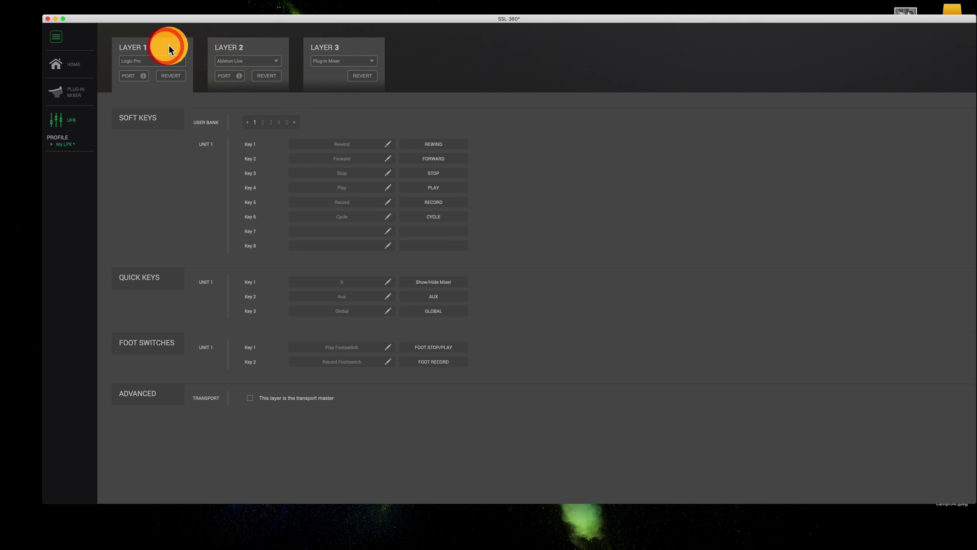
pyautogui.click(243, 47)
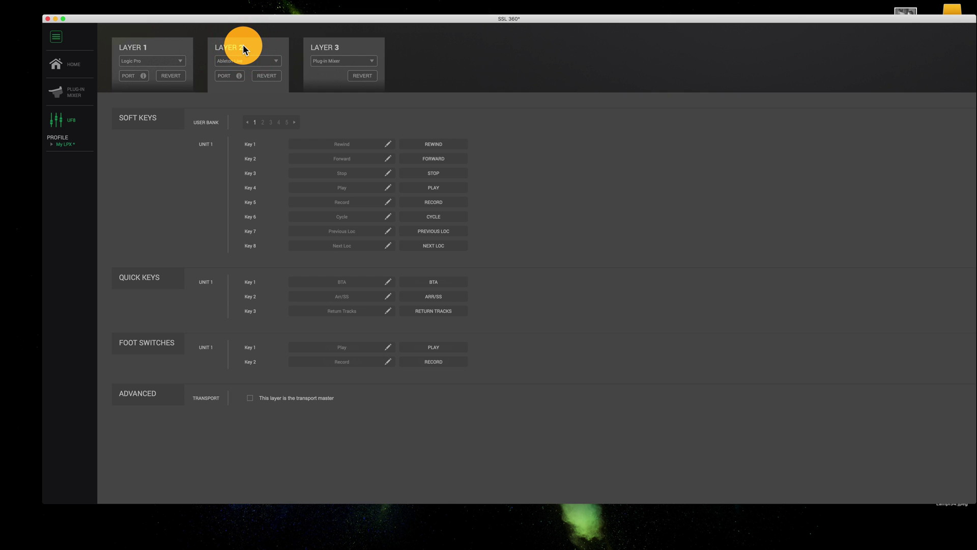
pyautogui.click(77, 94)
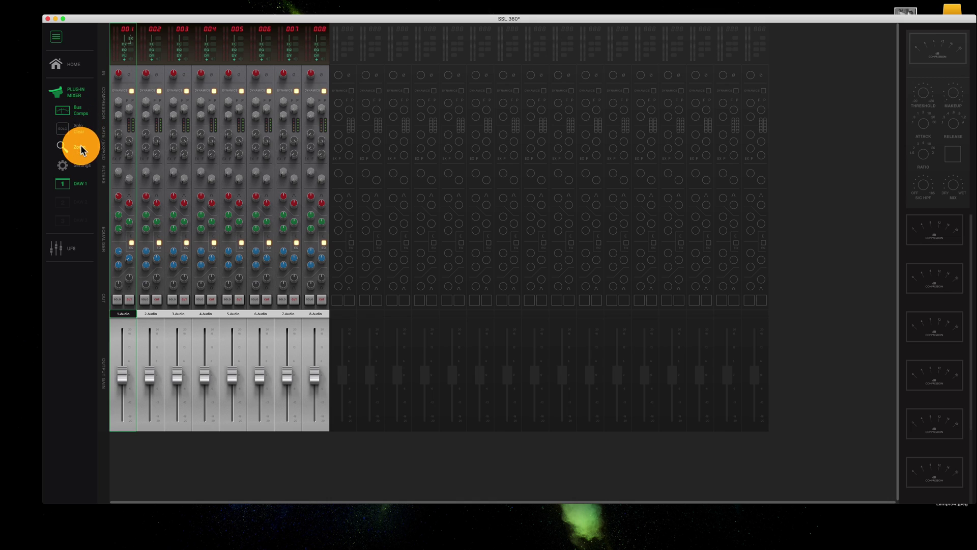
# Open the Plug-in Mixer Settings panel in SSL 360
pyautogui.click(78, 169)
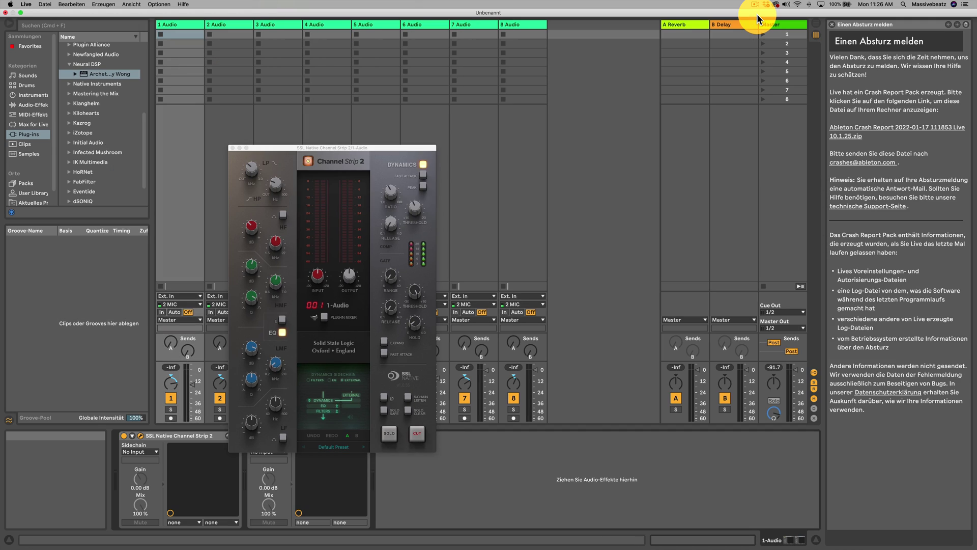
# Move the track selection through 3-Audio to 4-Audio to show its plug-ins
pyautogui.press('Right')
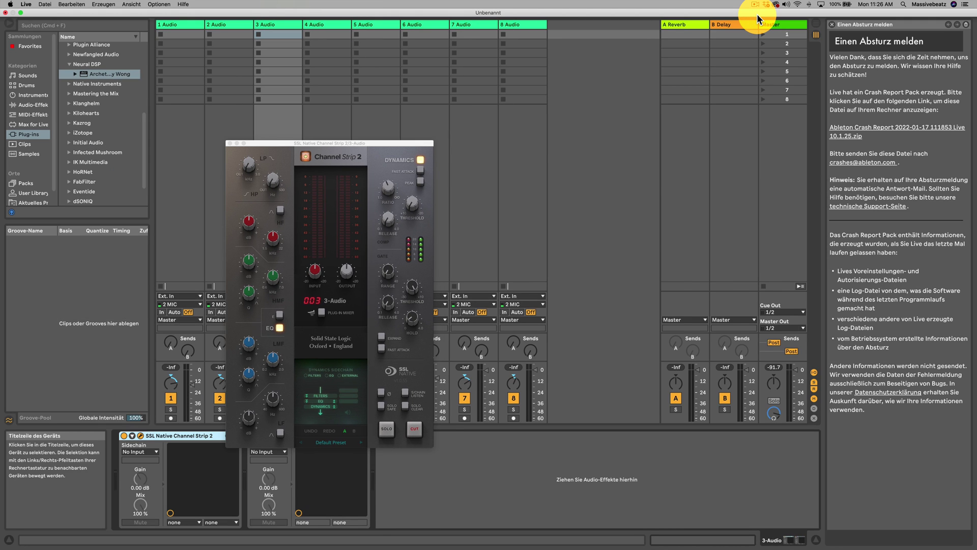
pyautogui.press('Right')
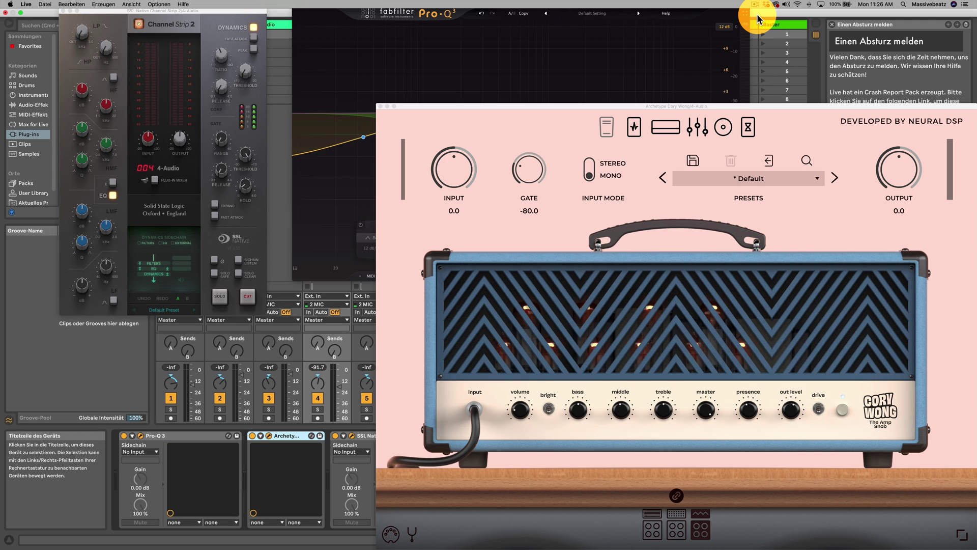
pyautogui.press('Left')
pyautogui.press('Right')
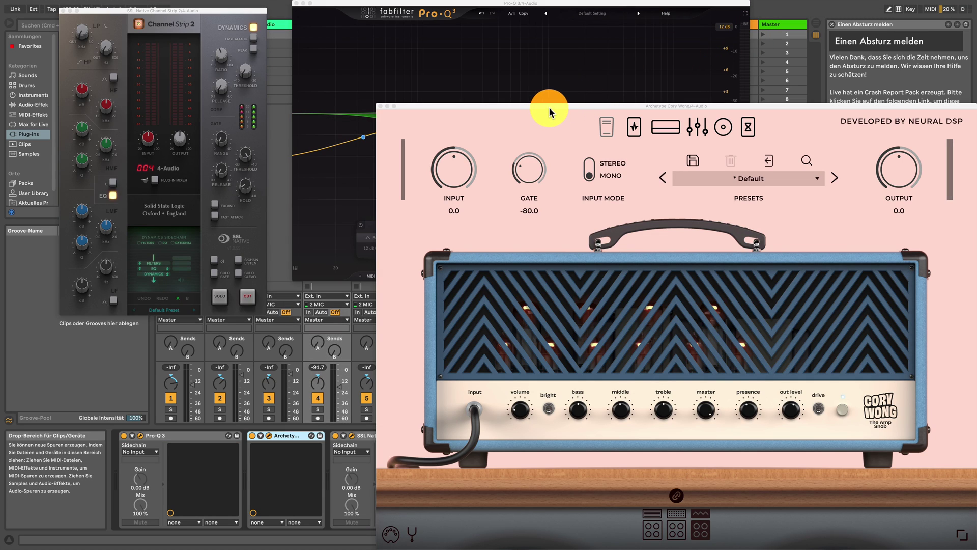
# Close the Archetype amp window and open the IVGI2 plug-in window
pyautogui.moveTo(548, 114); pyautogui.dragTo(764, 209)
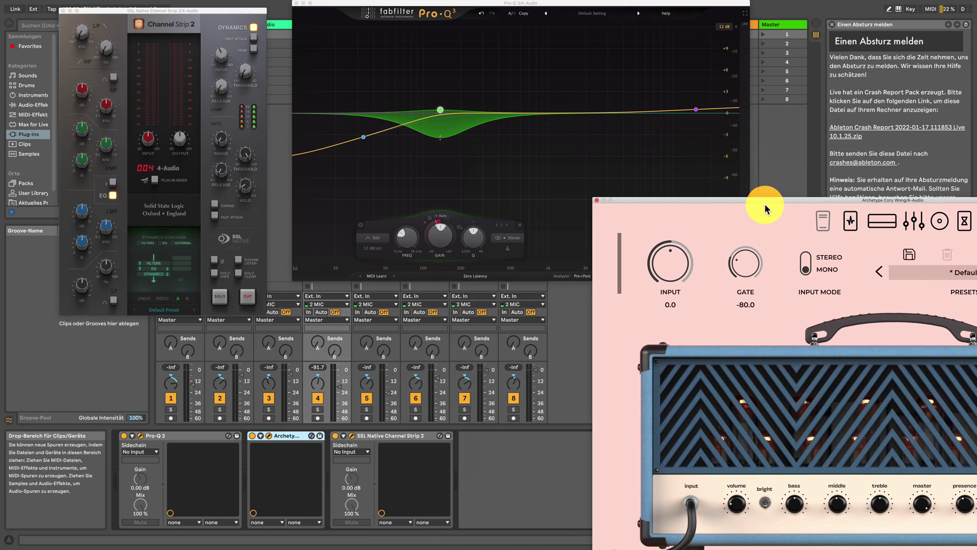
pyautogui.click(597, 200)
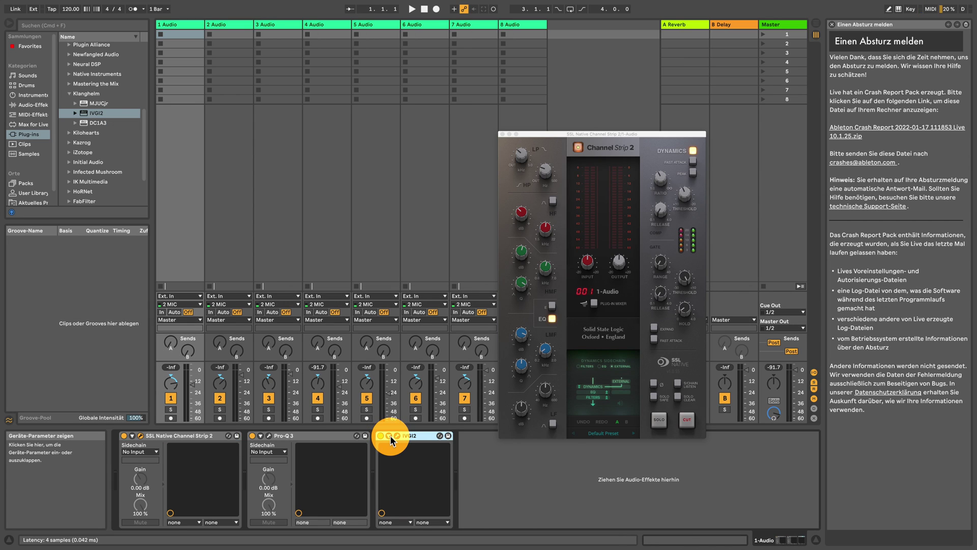
pyautogui.click(397, 436)
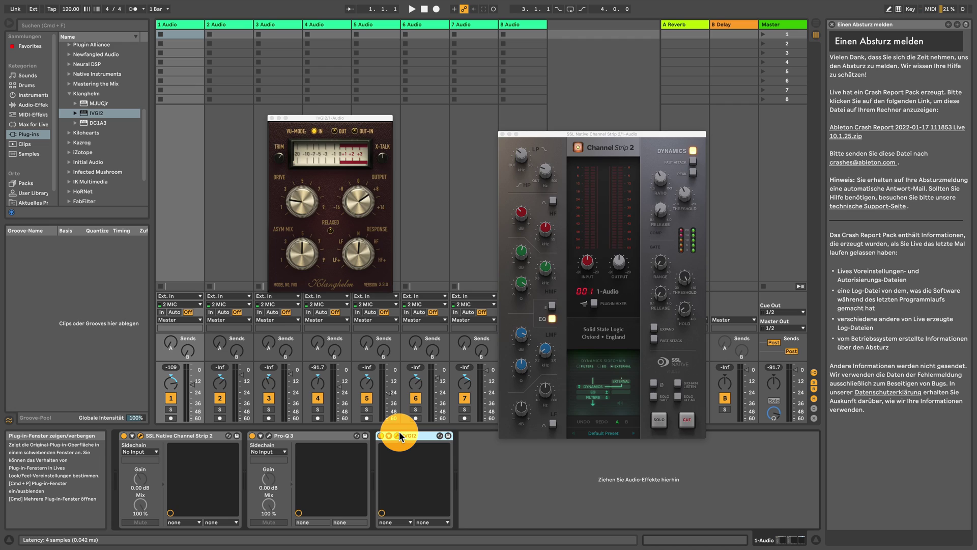
# Move the selection from 1-Audio to 3-Audio to show its Channel Strip 003
pyautogui.press('Right')
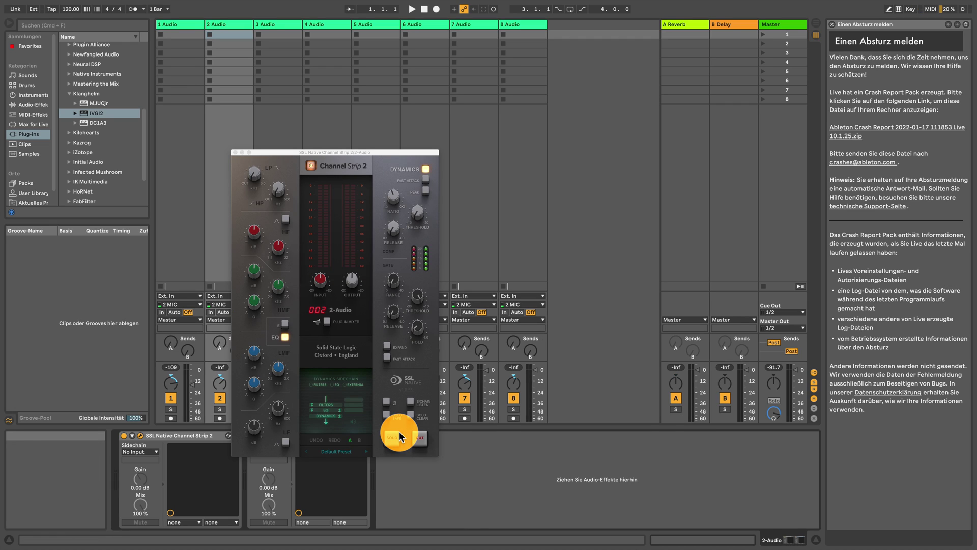
pyautogui.press('Right')
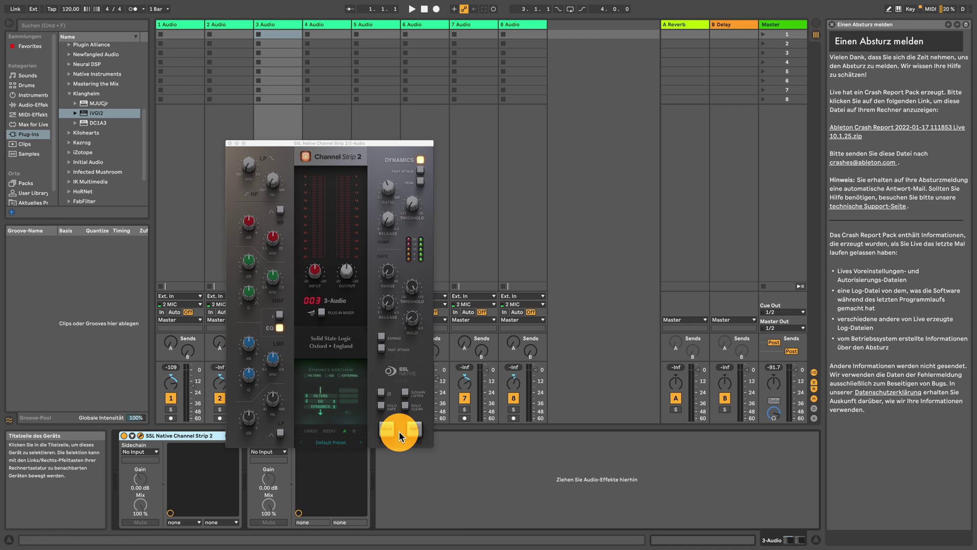